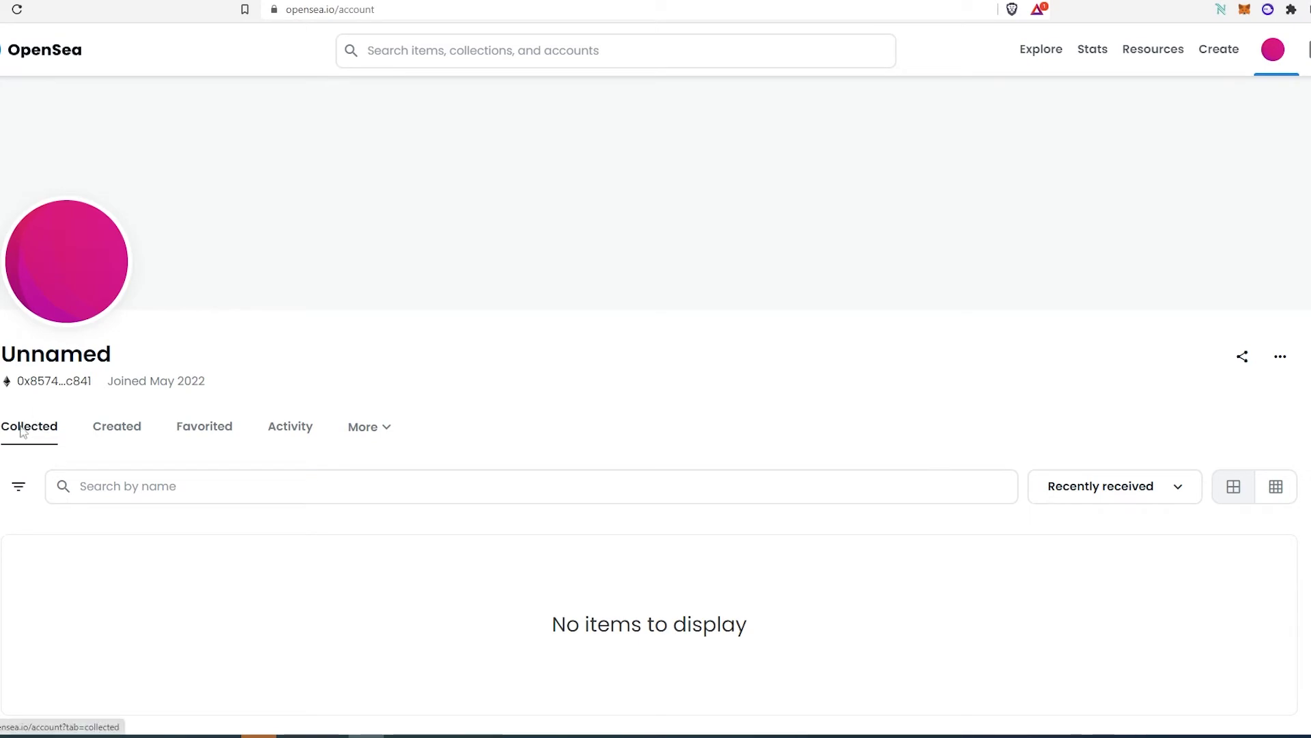
pyautogui.scroll(-2, 442, 455)
pyautogui.scroll(2, 443, 455)
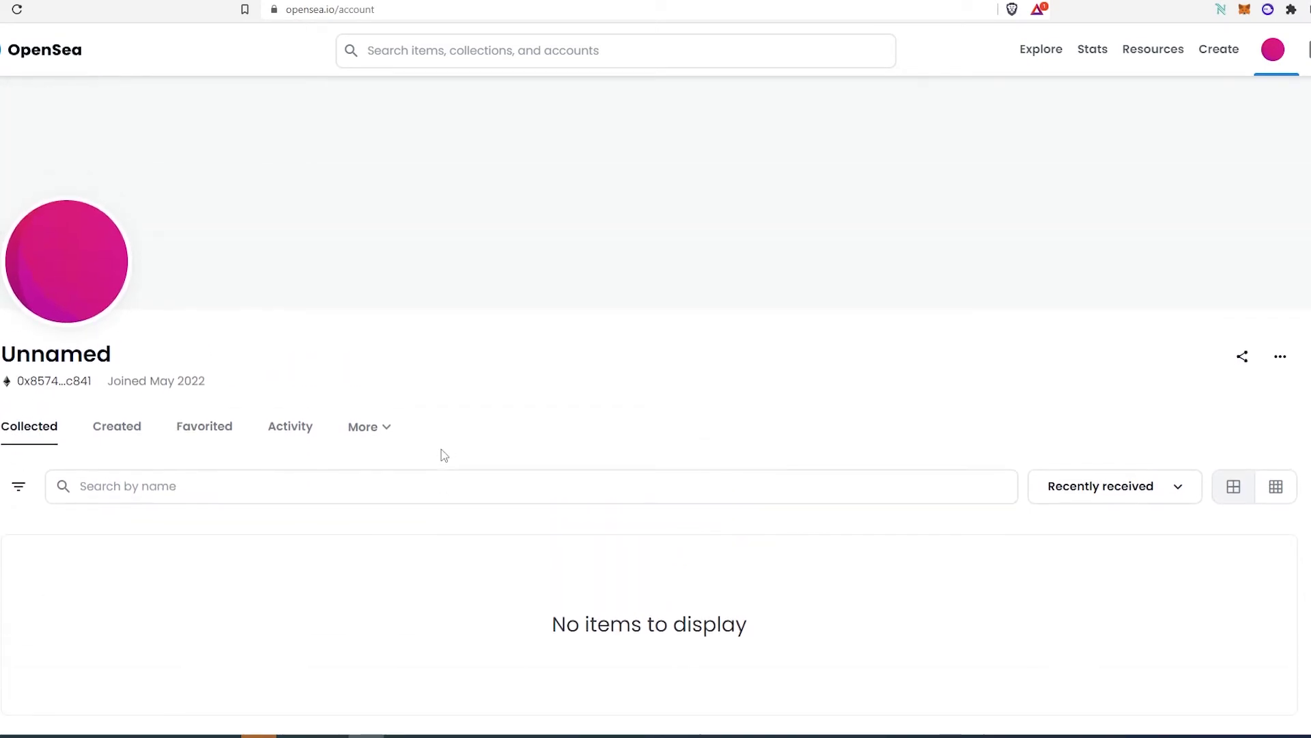
# - Show the Hidden section with AIRDROP-PASS, Elon Musk and RatGang #1938
pyautogui.click(381, 425)
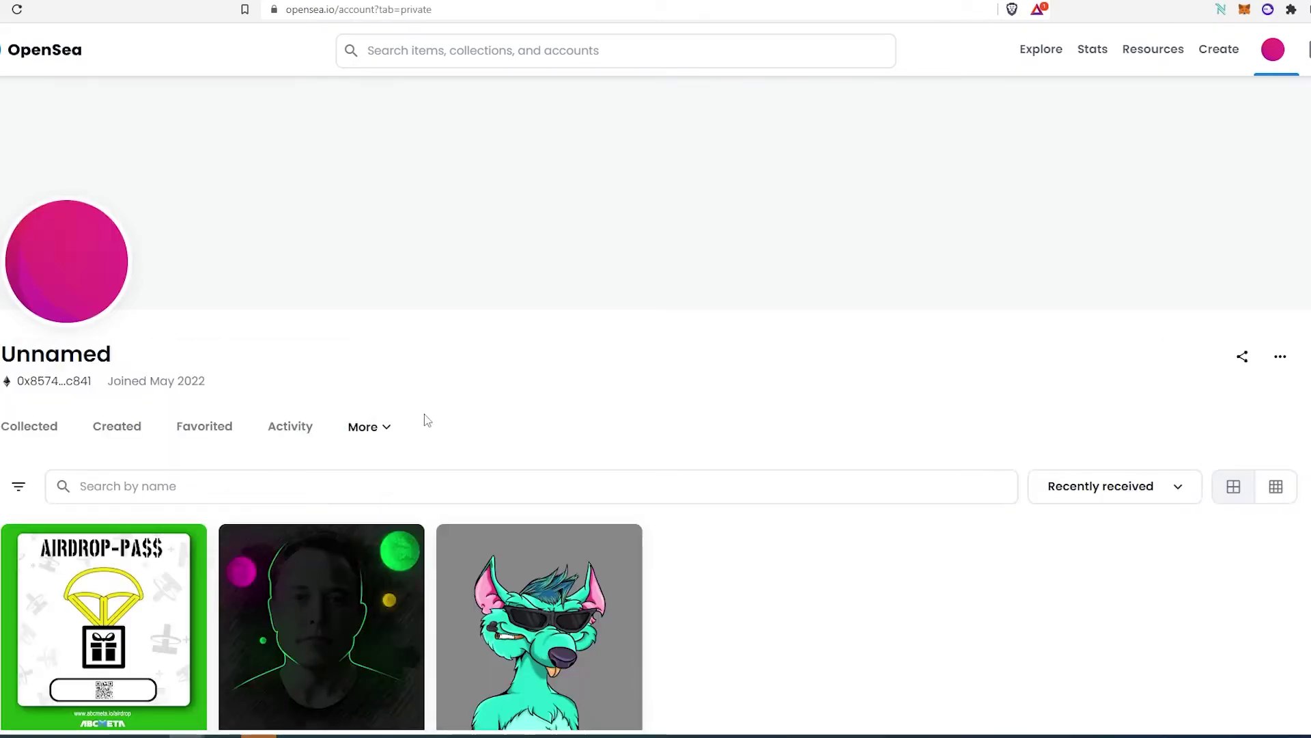
pyautogui.scroll(-2, 427, 419)
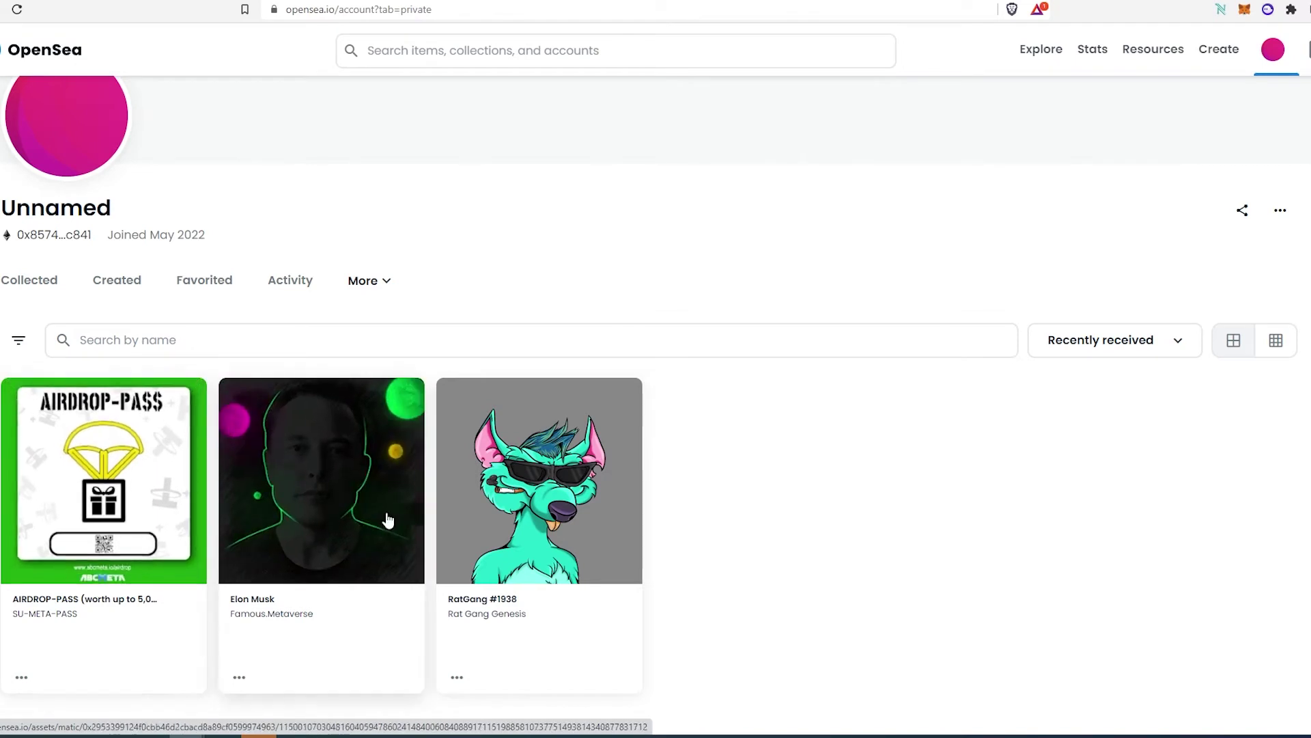
pyautogui.scroll(-1, 383, 520)
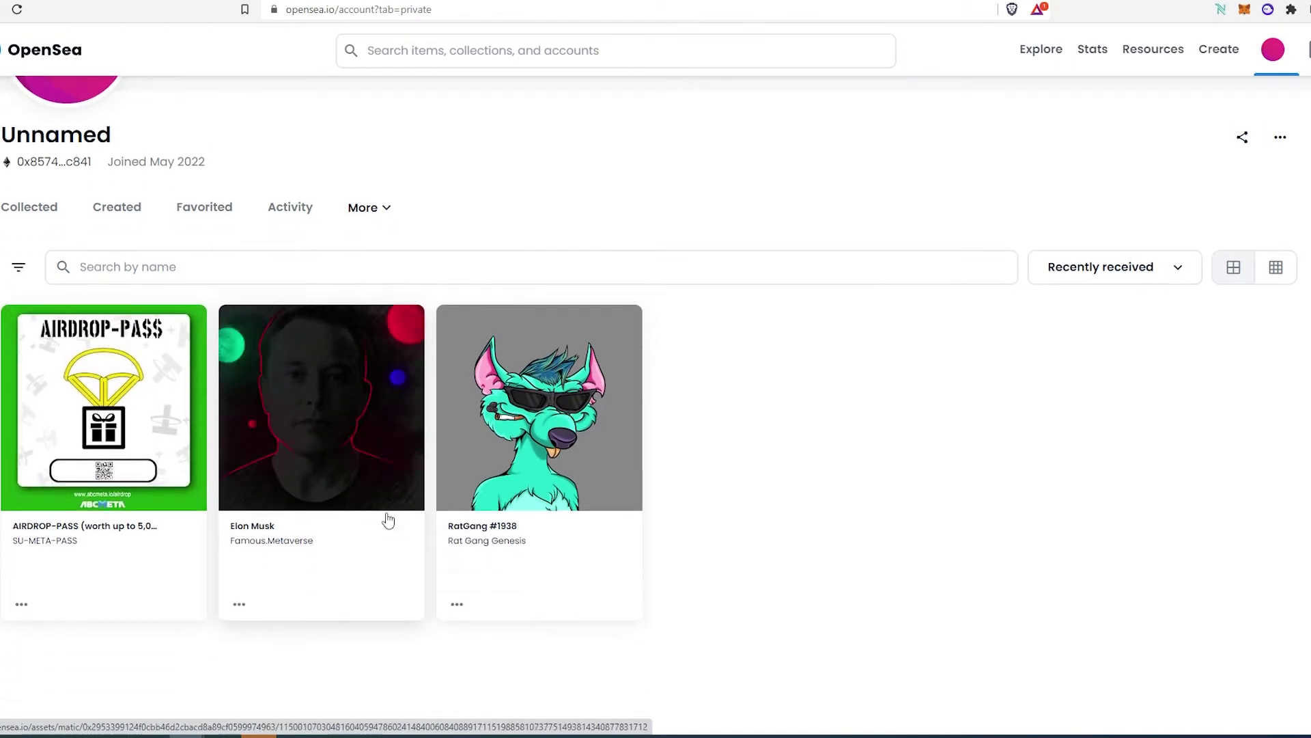
# - Unhide RatGang #1938 and confirm it now appears under Collected
pyautogui.click(457, 607)
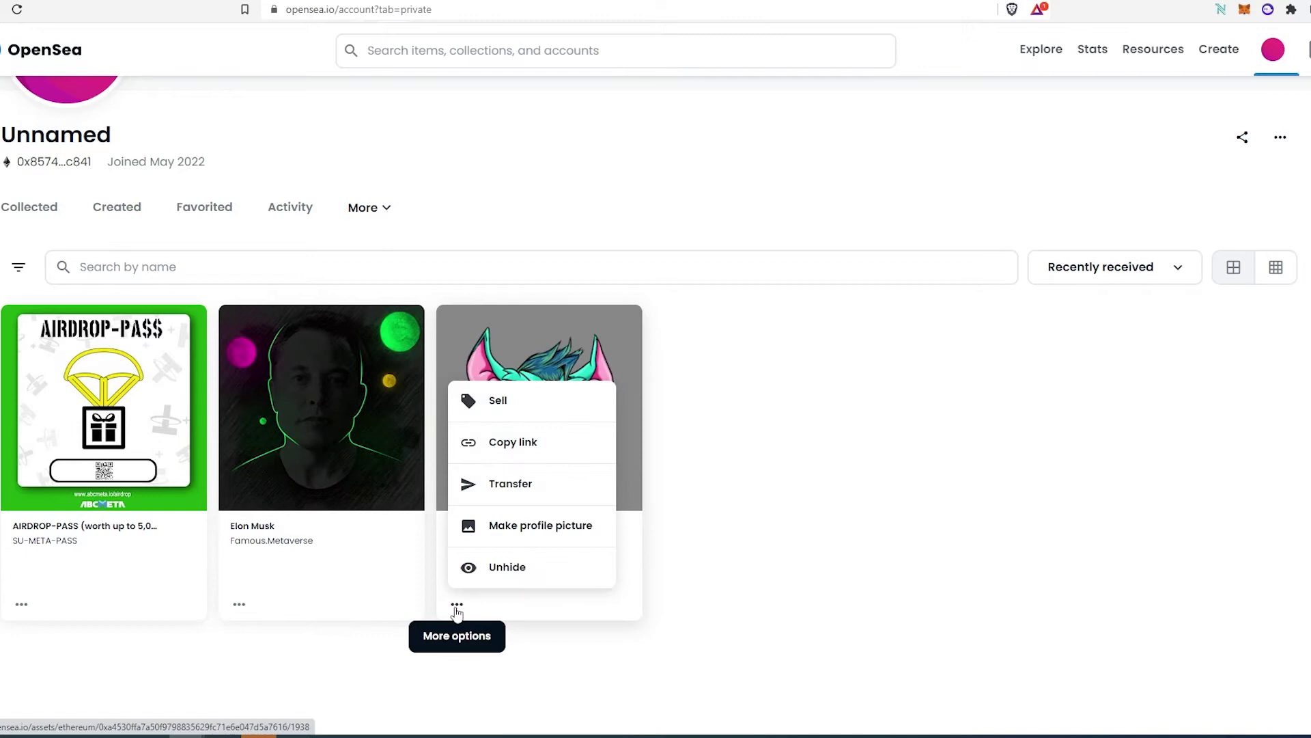
pyautogui.click(492, 568)
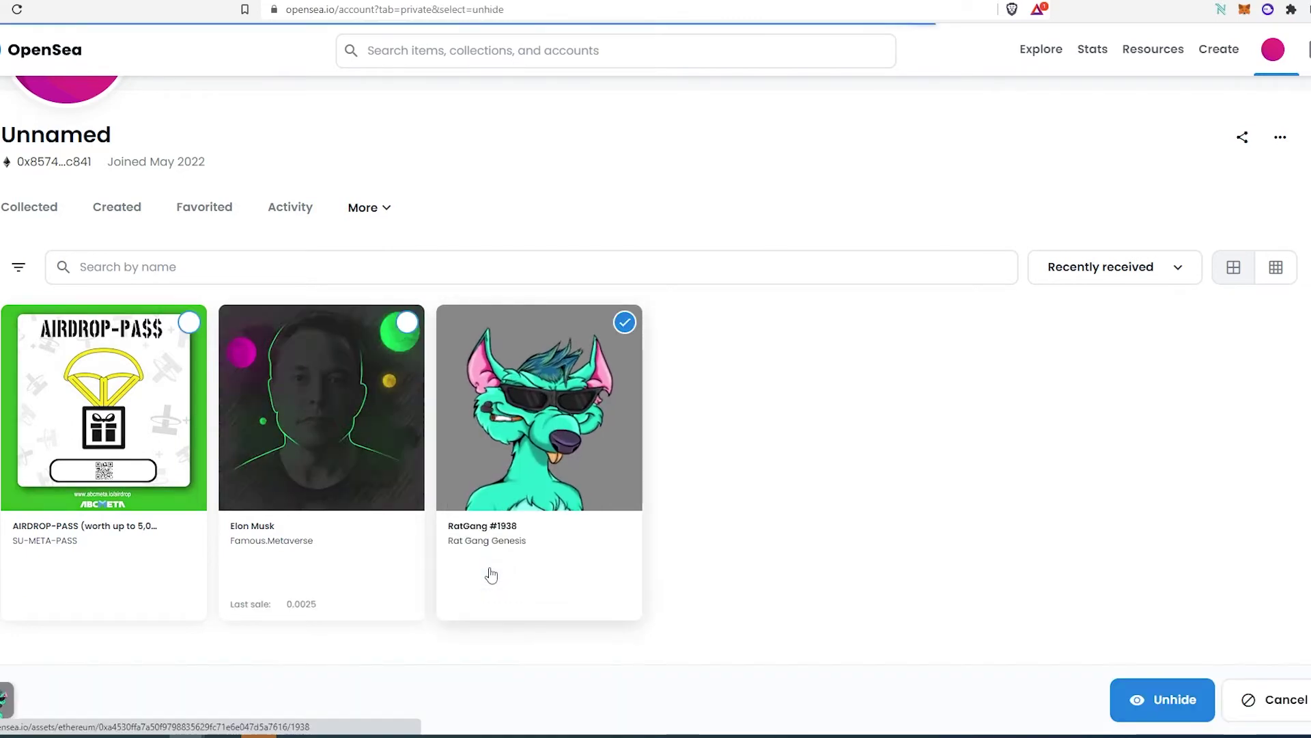
pyautogui.click(1154, 704)
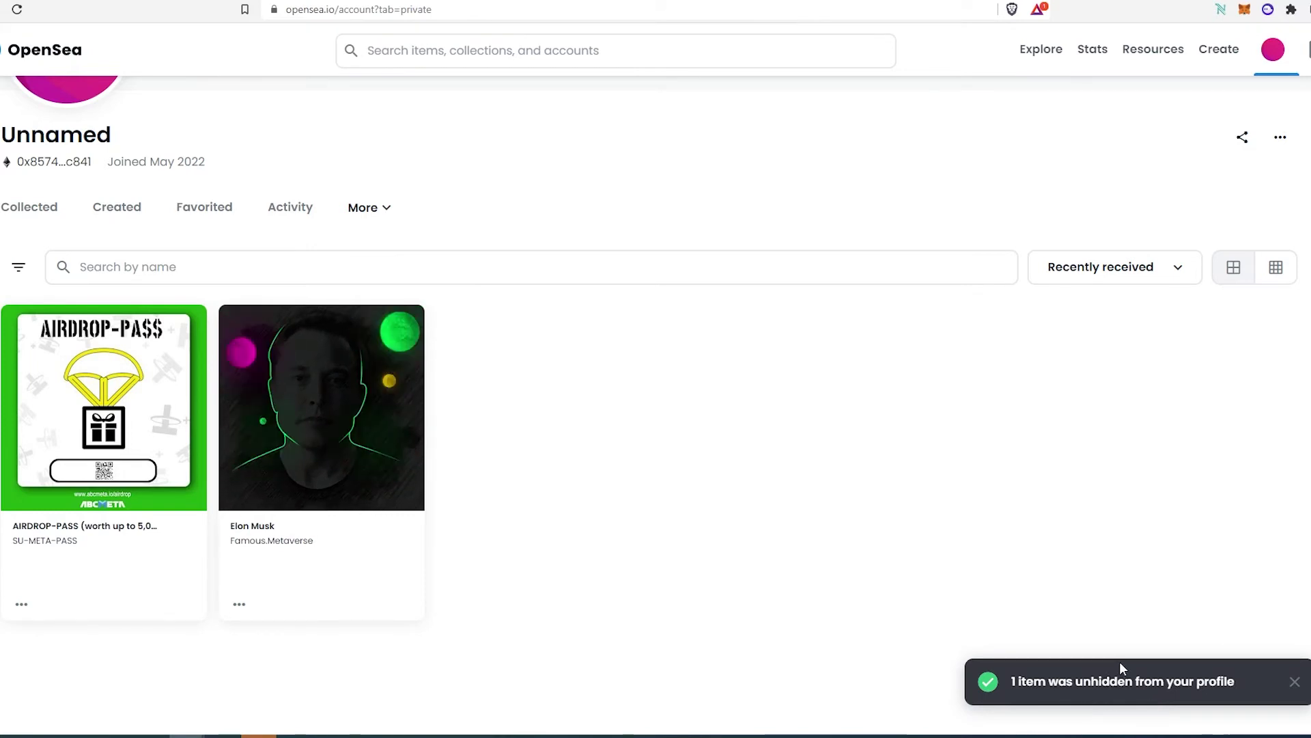
pyautogui.click(31, 202)
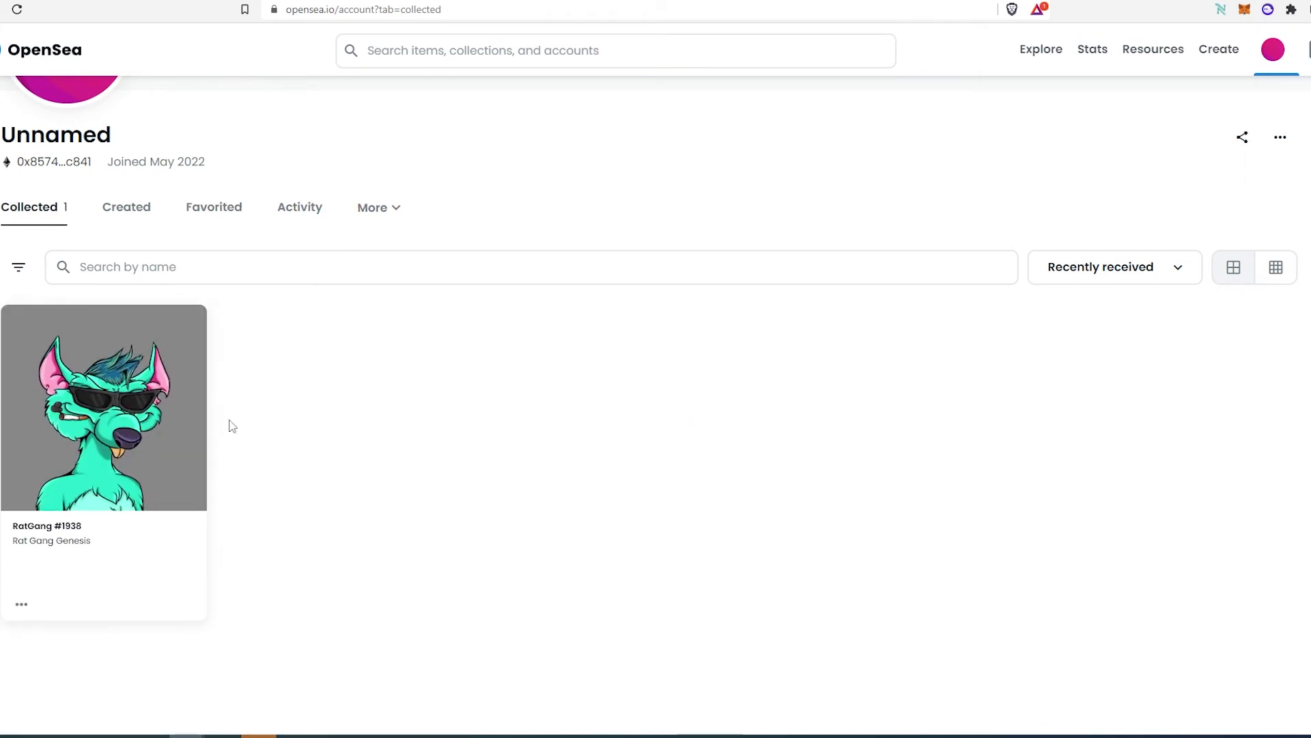
pyautogui.click(399, 209)
# - In Hidden, select both Elon Musk and AIRDROP-PASS for unhiding
pyautogui.click(400, 415)
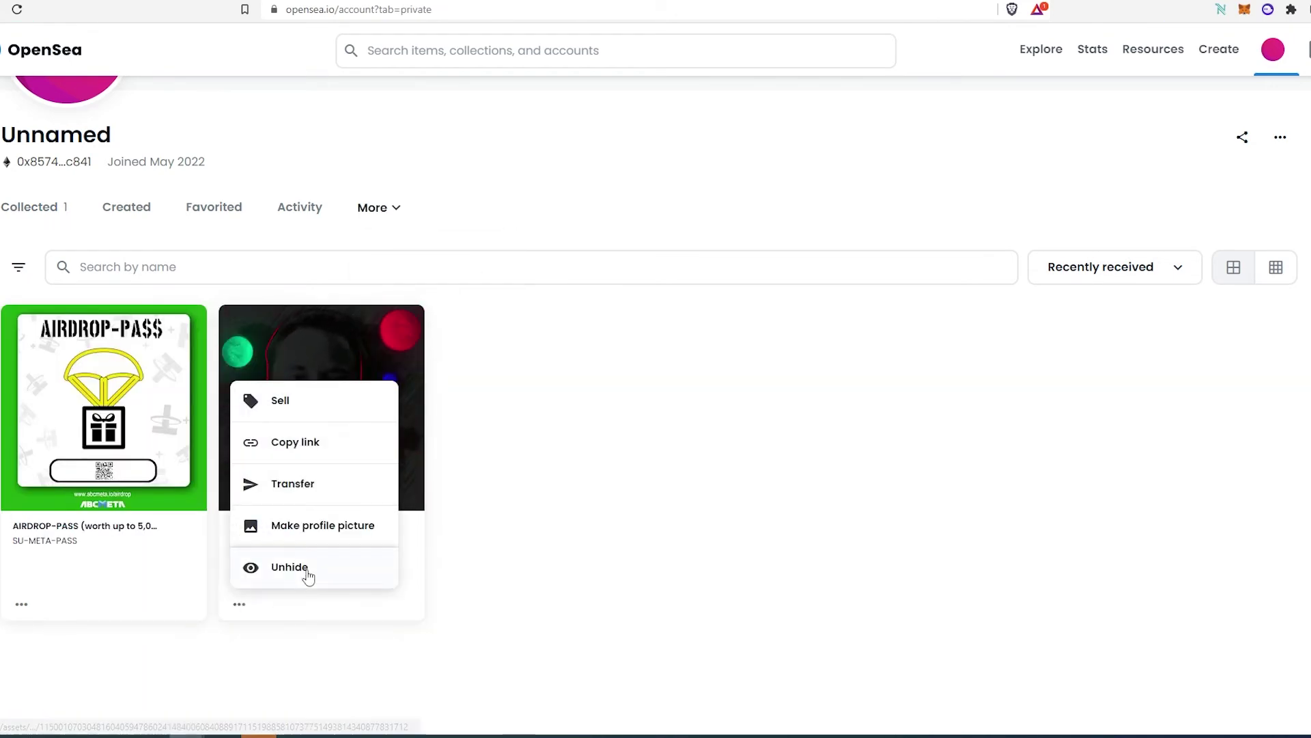
pyautogui.click(305, 572)
pyautogui.click(97, 343)
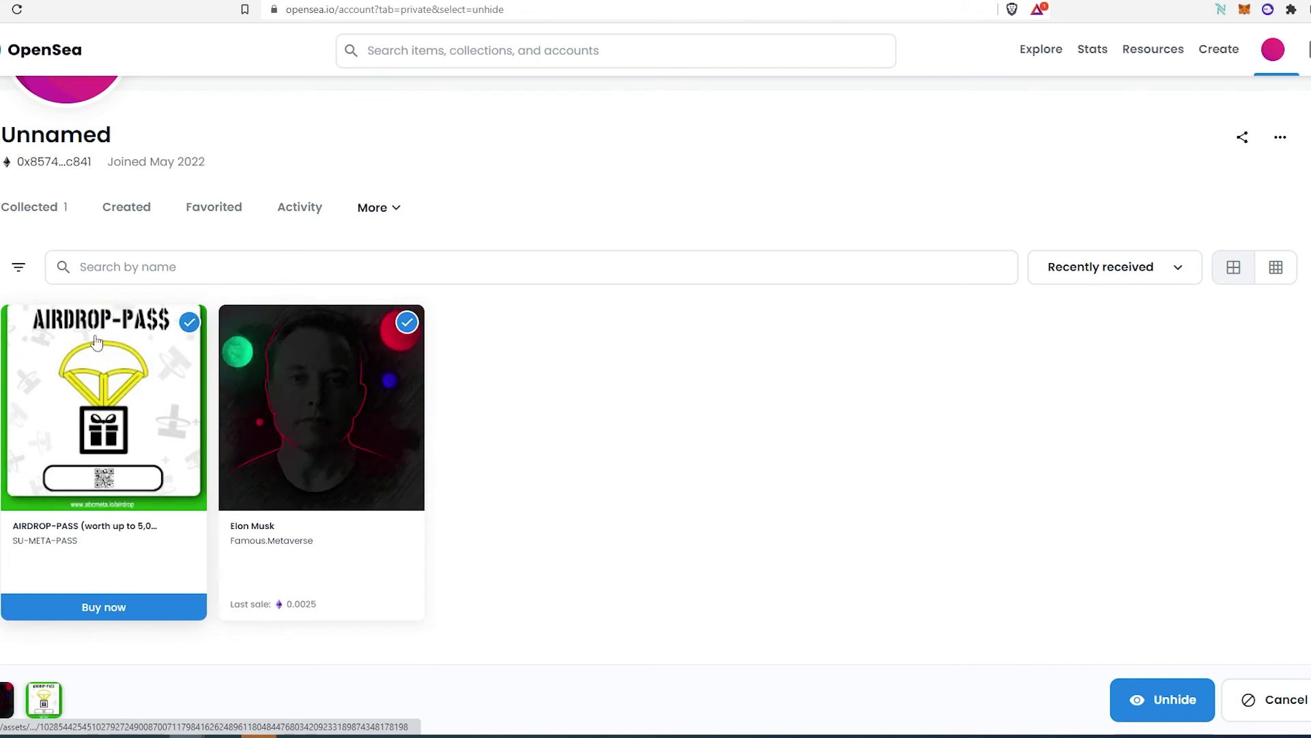